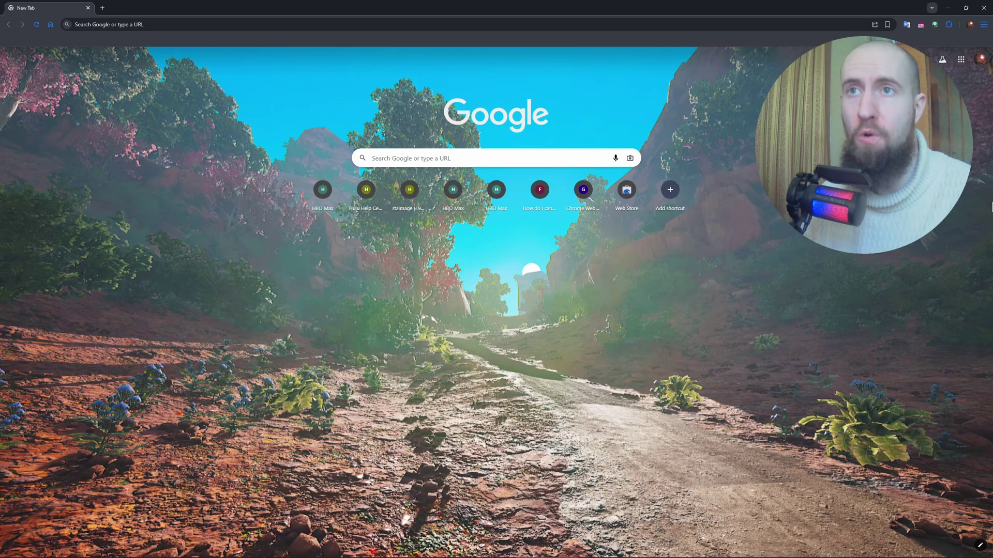
# Search Google for 'ds4windows' from Chrome's address bar, replacing the mistyped text.
pyautogui.click(565, 23)
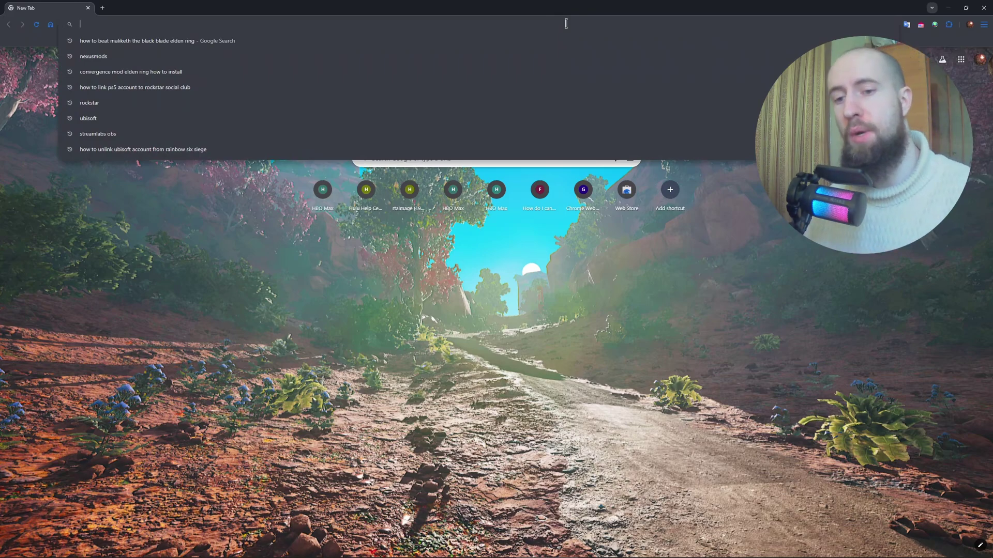
pyautogui.write('вы4ц')
pyautogui.hotkey('ctrl', 'a')
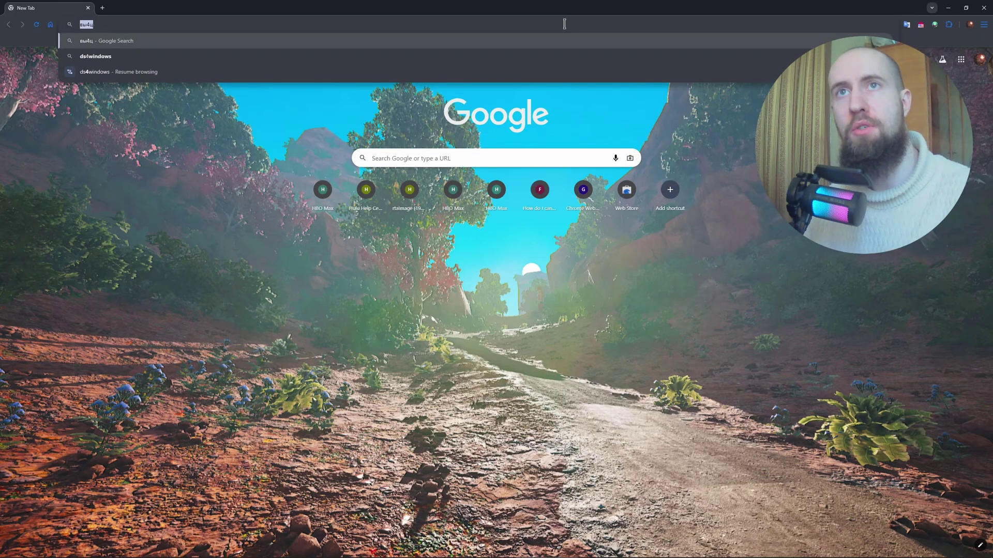
pyautogui.write('ds4')
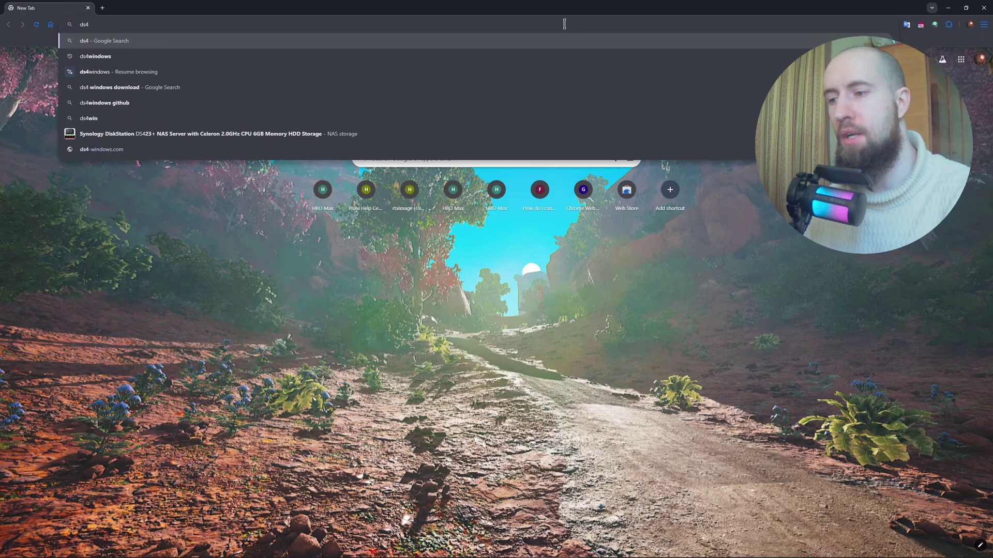
pyautogui.click(357, 56)
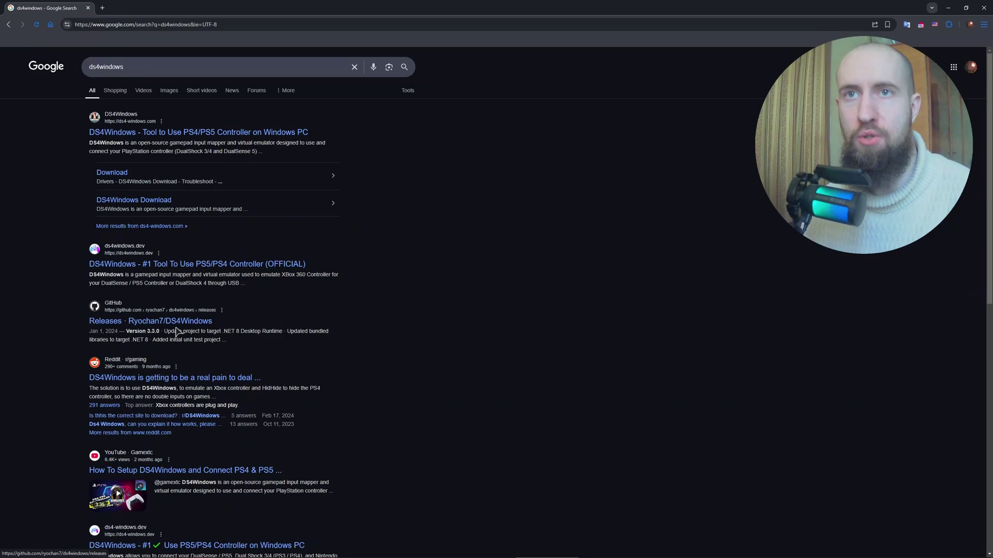
# Open the Ryochan7/DS4Windows GitHub releases and go to the Version 3.3.3 release.
pyautogui.click(138, 325)
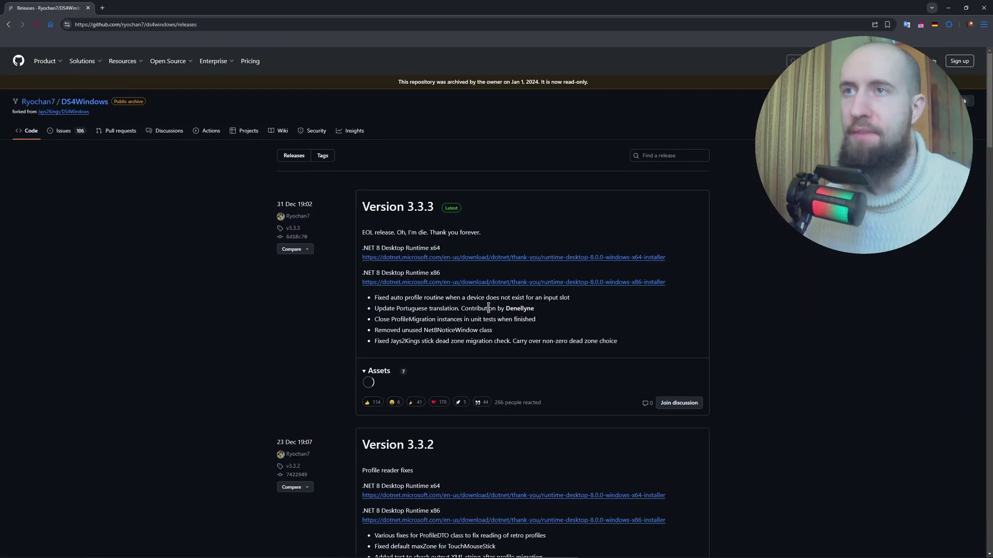
pyautogui.click(403, 211)
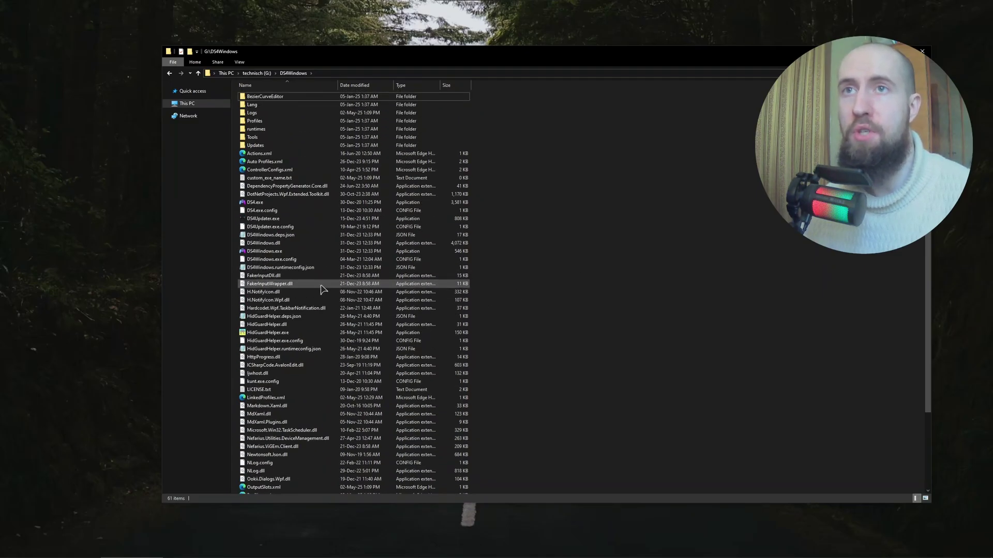
# Launch DS4Windows.exe from G:\DS4Windows and move its window up and right.
pyautogui.click(264, 203)
pyautogui.click(258, 252)
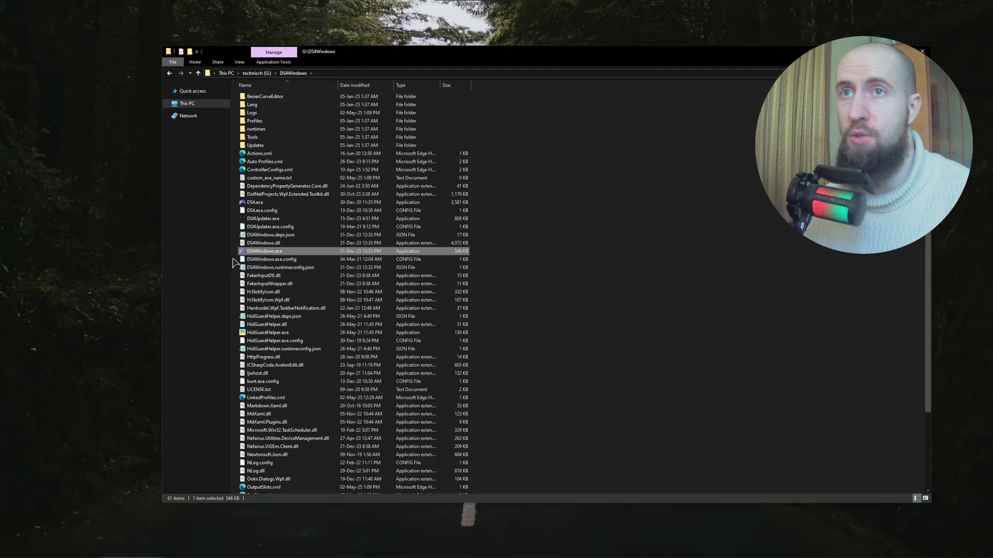
pyautogui.doubleClick(270, 252)
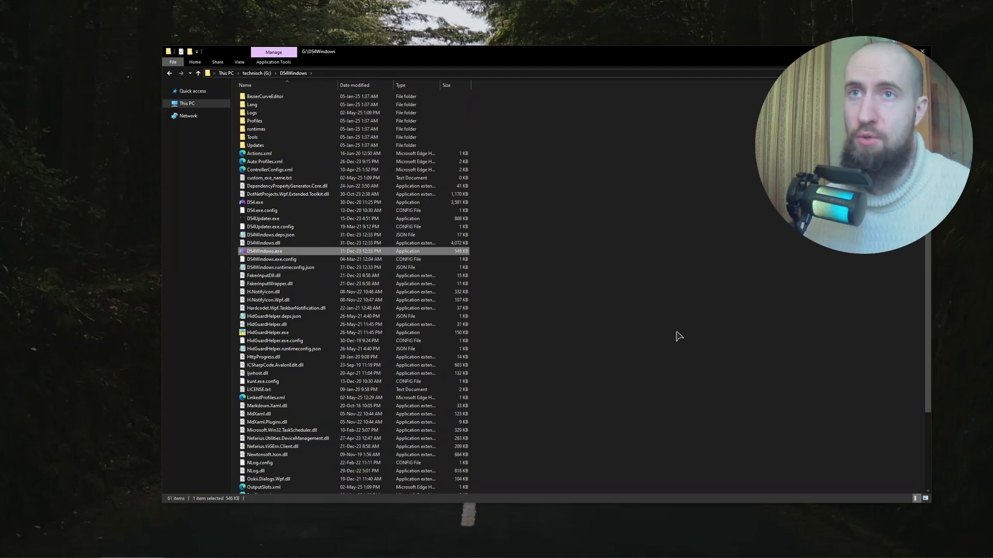
pyautogui.moveTo(737, 196); pyautogui.dragTo(769, 138)
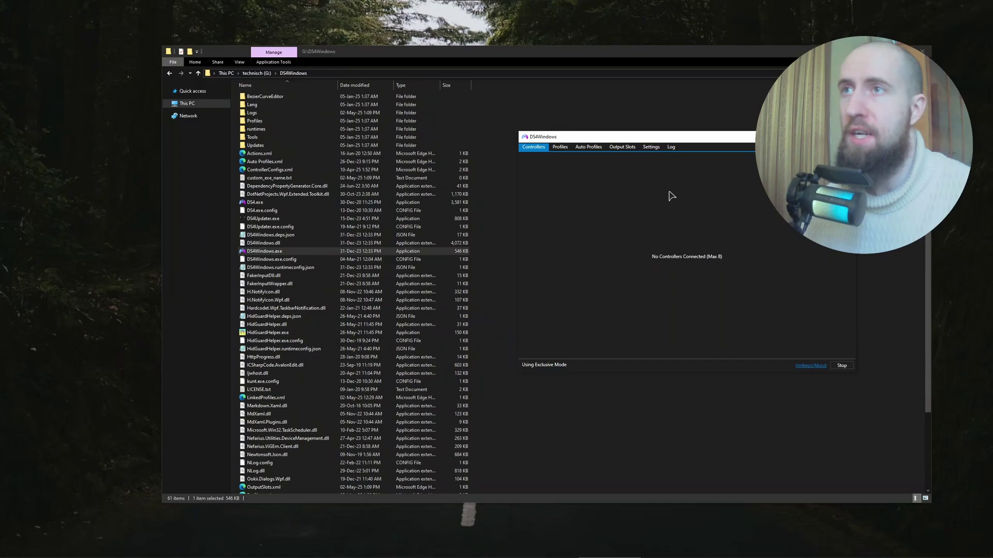
# Show the Settings page and open the Welcome to DS4Windows guide, centred on screen.
pyautogui.click(653, 149)
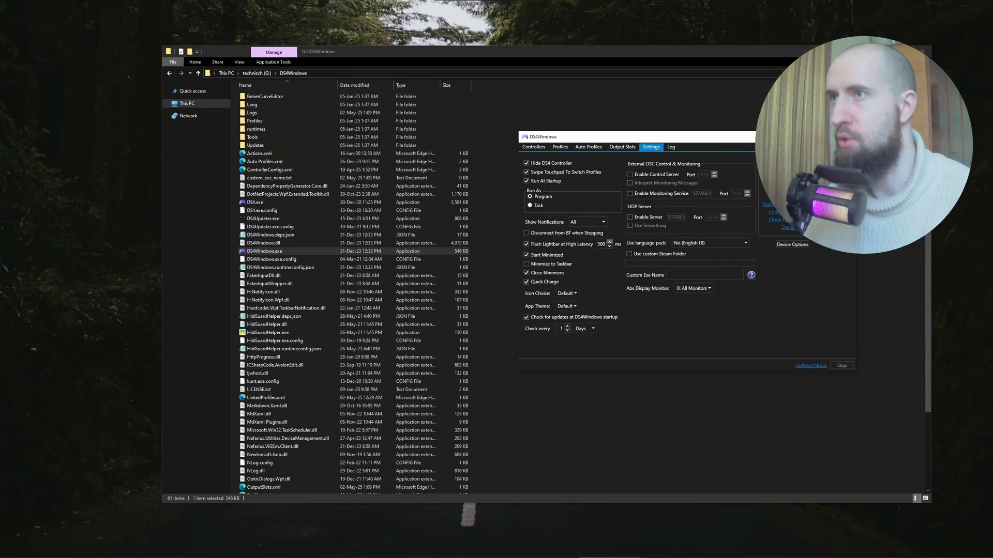
pyautogui.click(774, 212)
pyautogui.moveTo(186, 71); pyautogui.dragTo(326, 173)
pyautogui.click(649, 255)
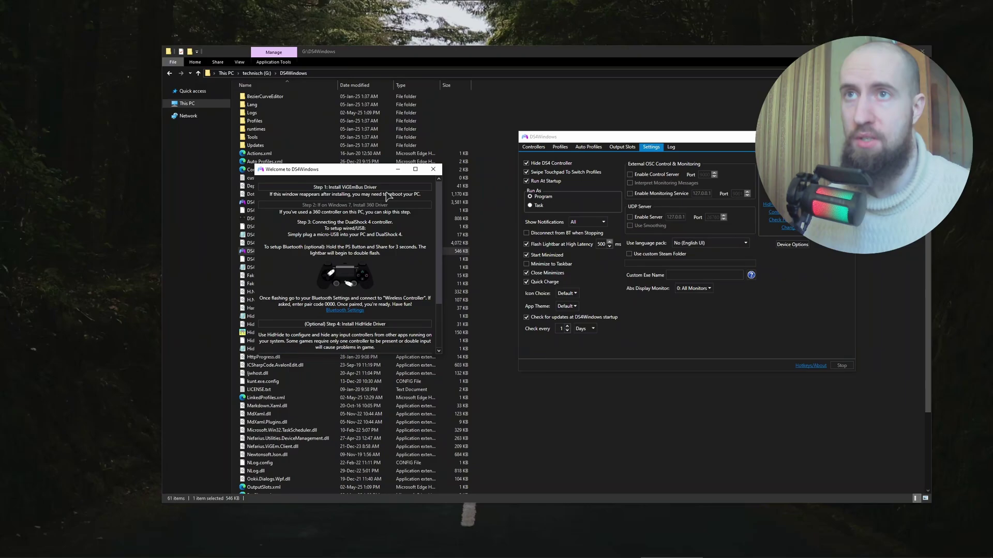
# Start the Step 4 HidHide driver install, scroll to the FakerInput step, and close the guide.
pyautogui.click(346, 326)
pyautogui.click(347, 329)
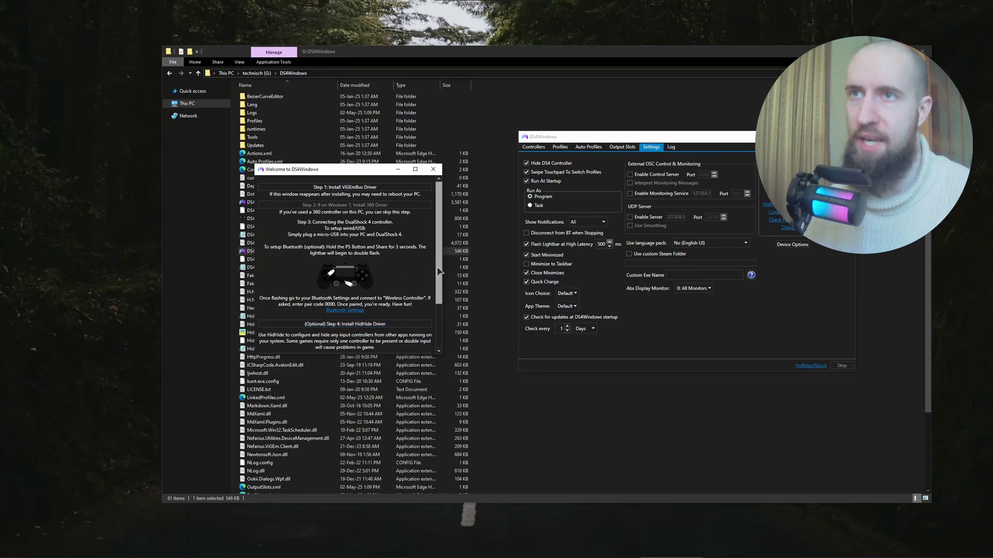
pyautogui.scroll(-1, 428, 285)
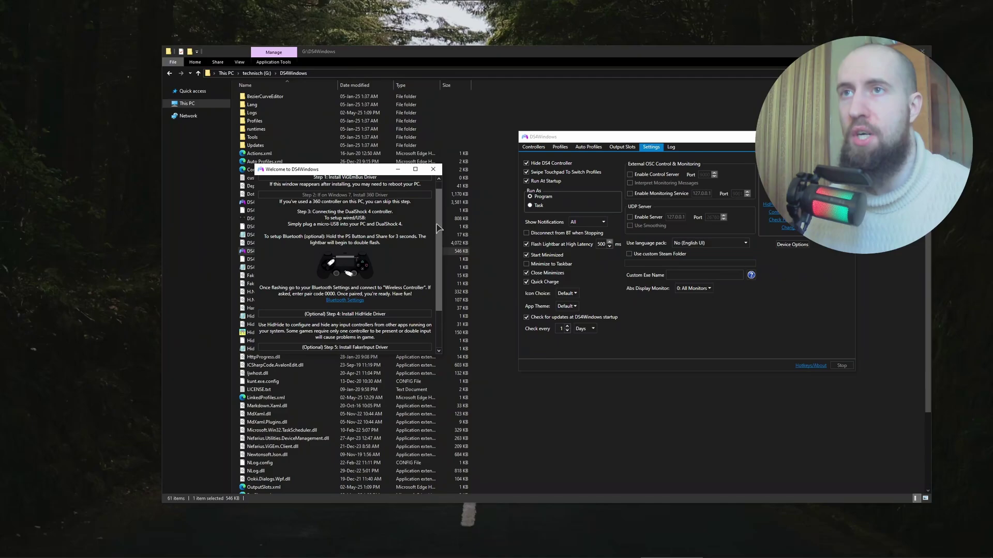
pyautogui.scroll(-3, 441, 281)
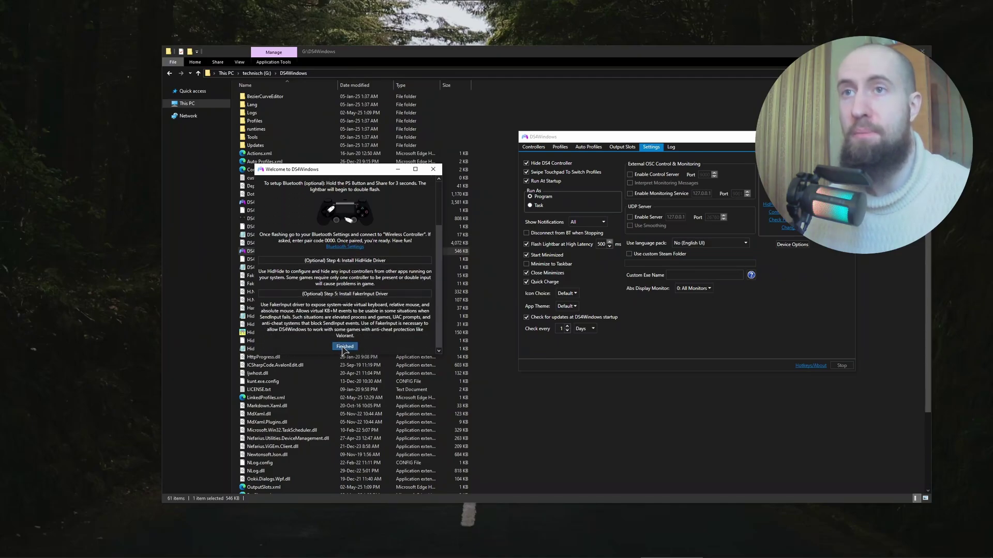
pyautogui.click(433, 169)
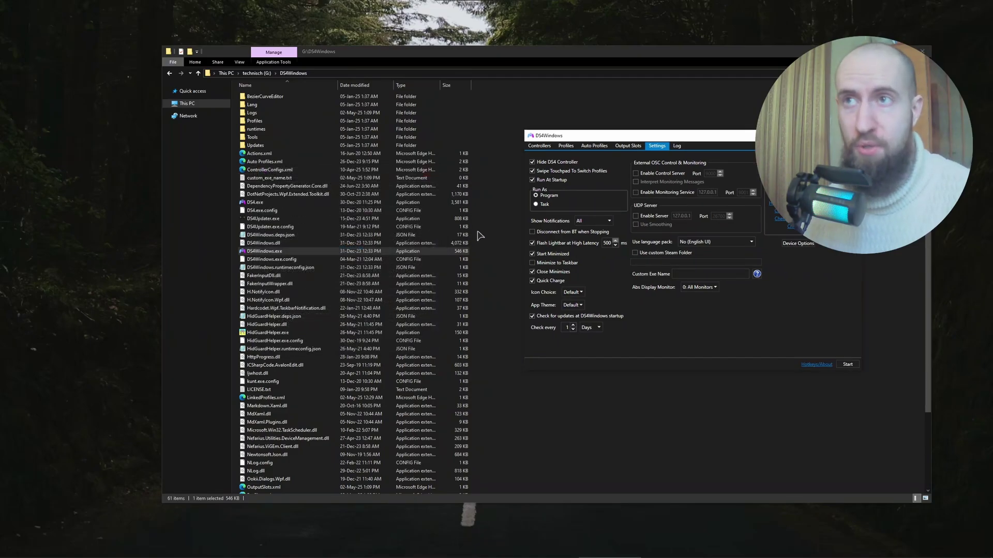
# Review Controller Type Options, with only DS4 Controller Support enabled, and close the dialog.
pyautogui.moveTo(698, 140); pyautogui.dragTo(656, 138)
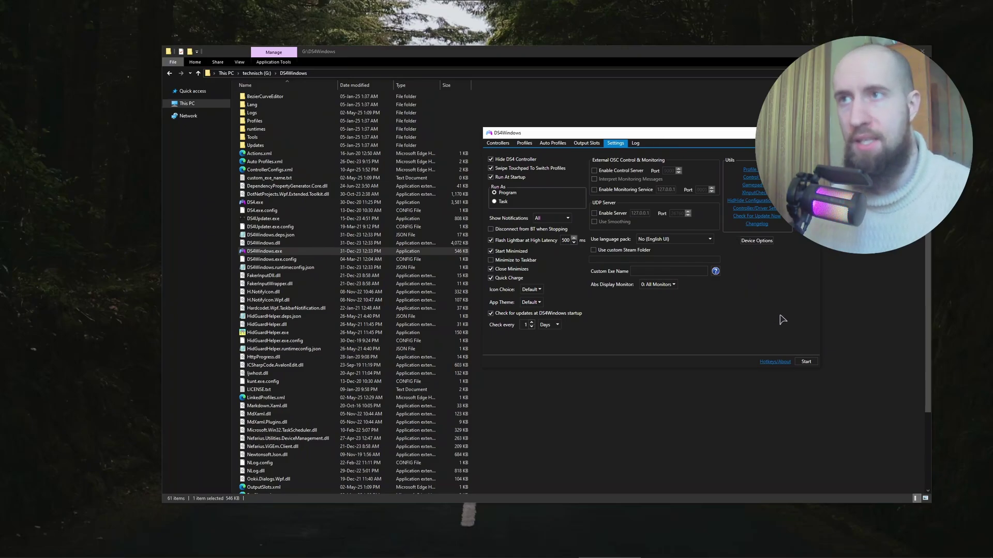
pyautogui.click(758, 242)
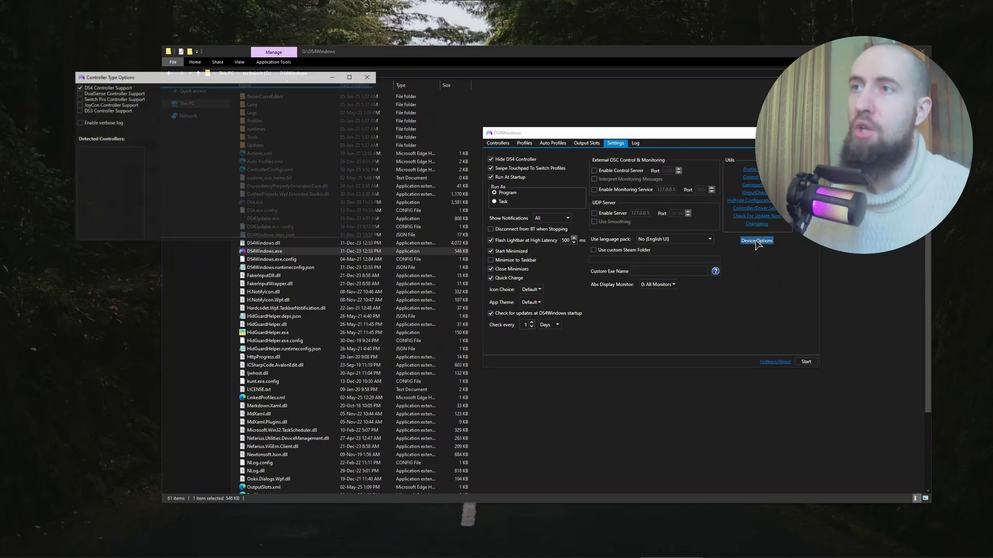
pyautogui.moveTo(258, 81); pyautogui.dragTo(339, 142)
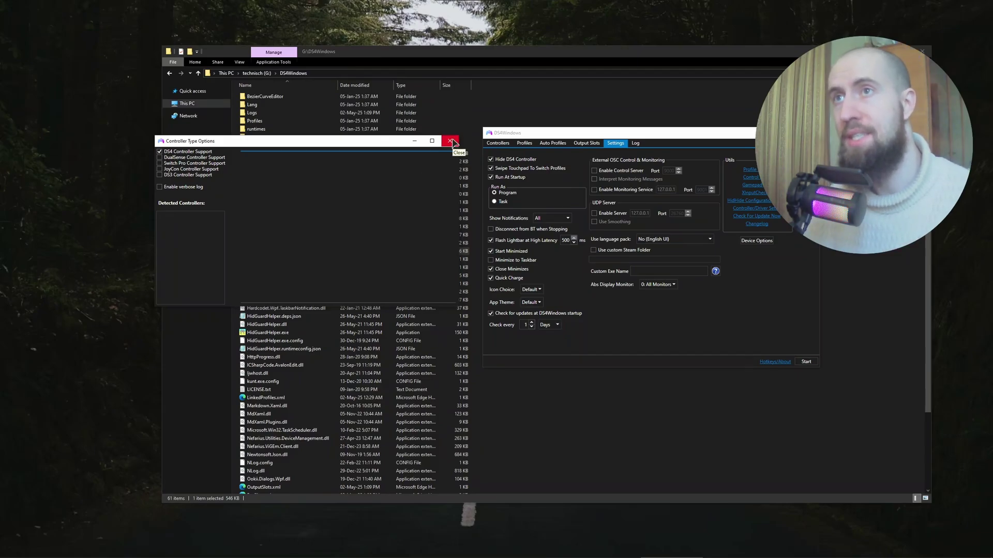
pyautogui.click(450, 141)
# Switch to the Controllers list and start the DS4Windows service.
pyautogui.moveTo(688, 136); pyautogui.dragTo(621, 136)
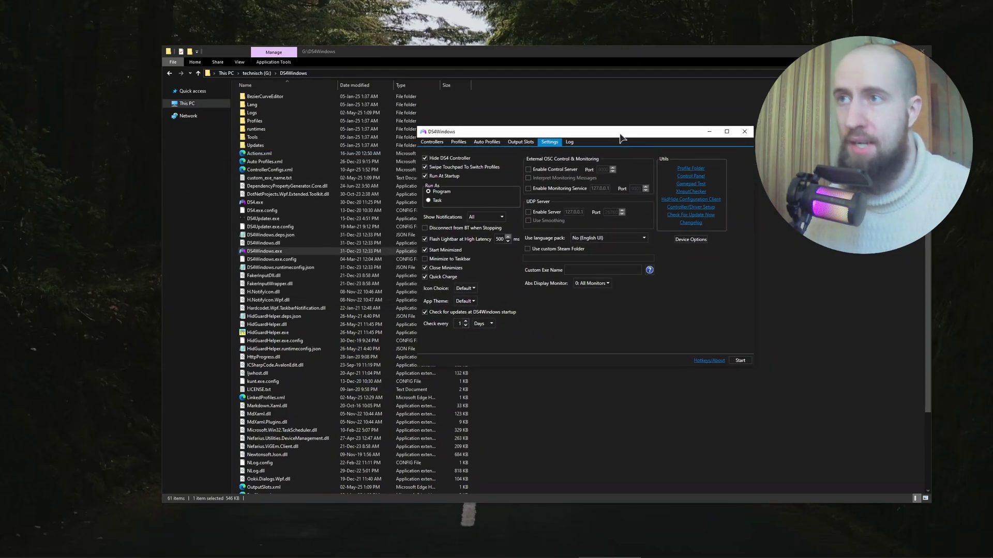
pyautogui.click(434, 143)
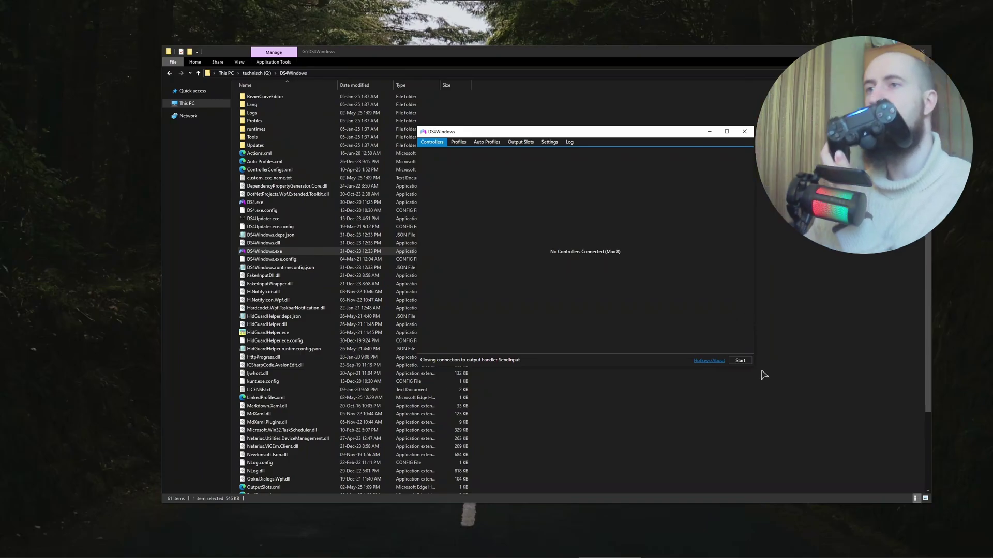
pyautogui.click(743, 362)
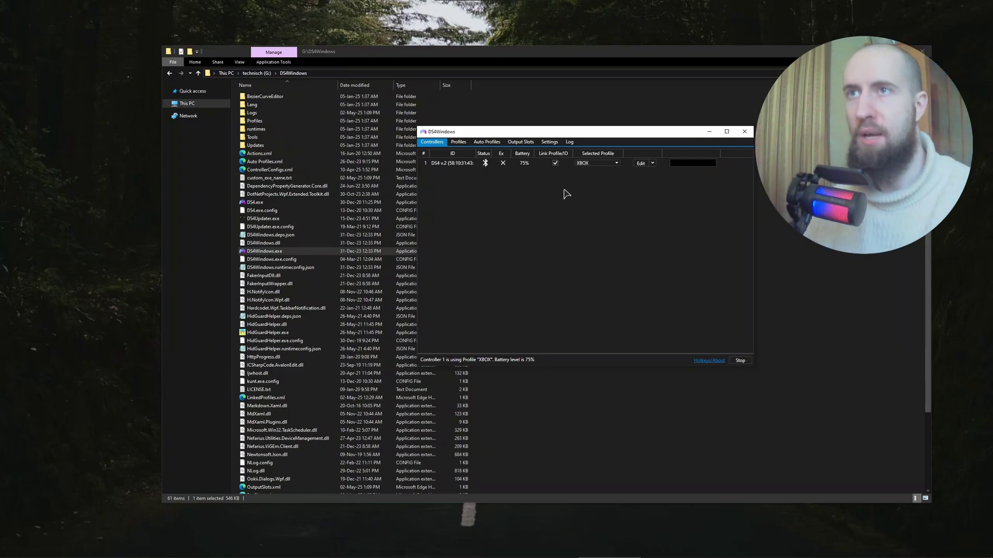
# Toggle the DS4 v.2 row's Ex access column, then disconnect the controller.
pyautogui.click(505, 165)
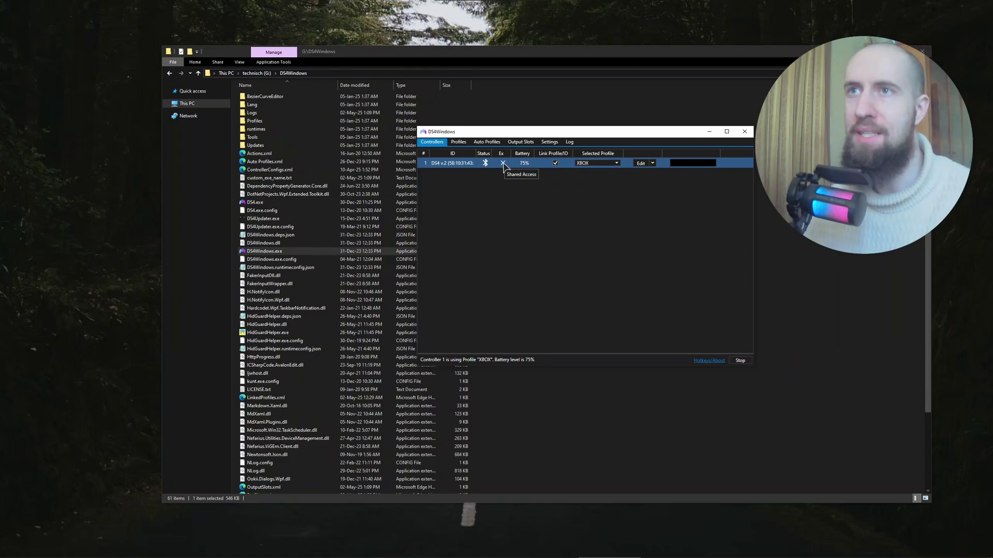
pyautogui.click(505, 166)
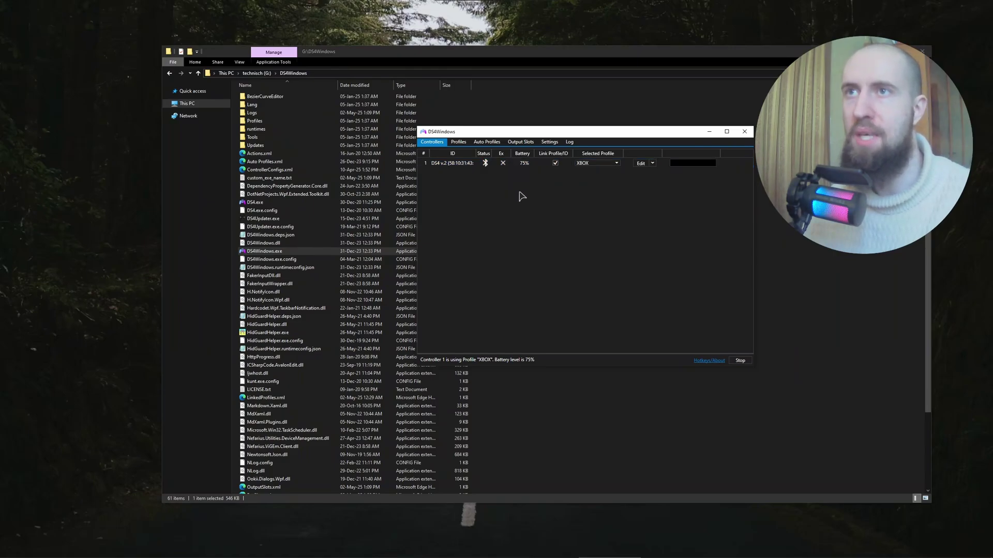
pyautogui.click(528, 166)
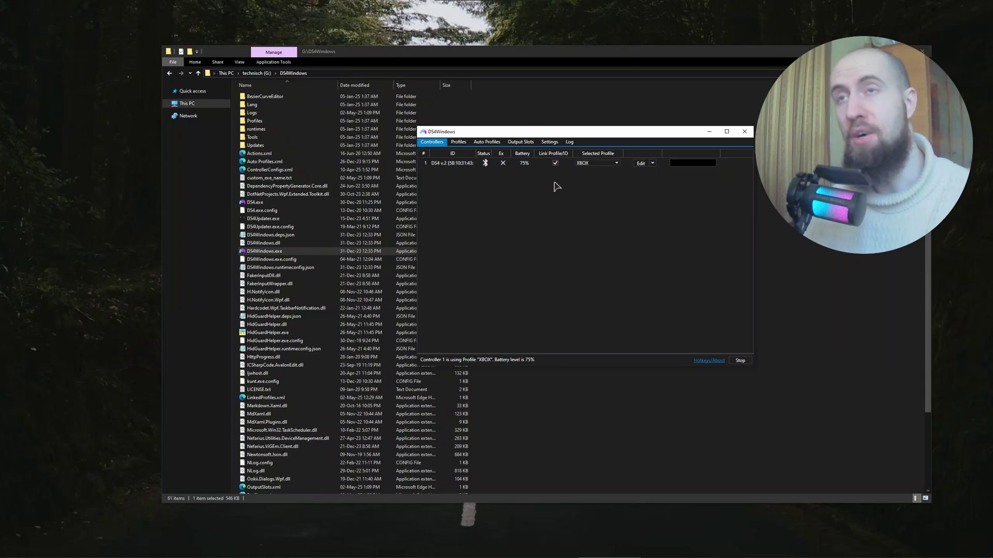
pyautogui.click(486, 164)
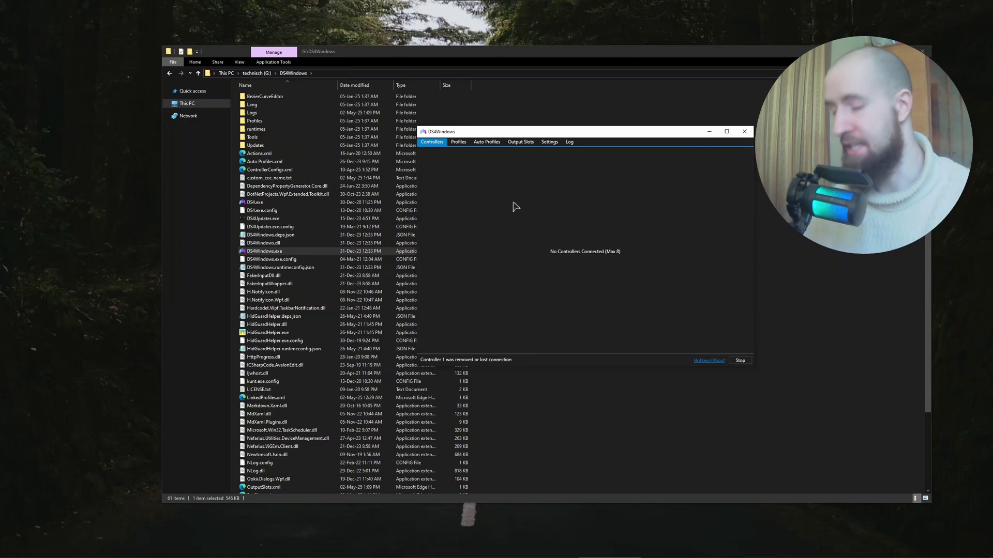
# Select the reconnected Bluetooth DS4 v.2 row showing Exclusive Access and the XBOX profile.
pyautogui.click(502, 166)
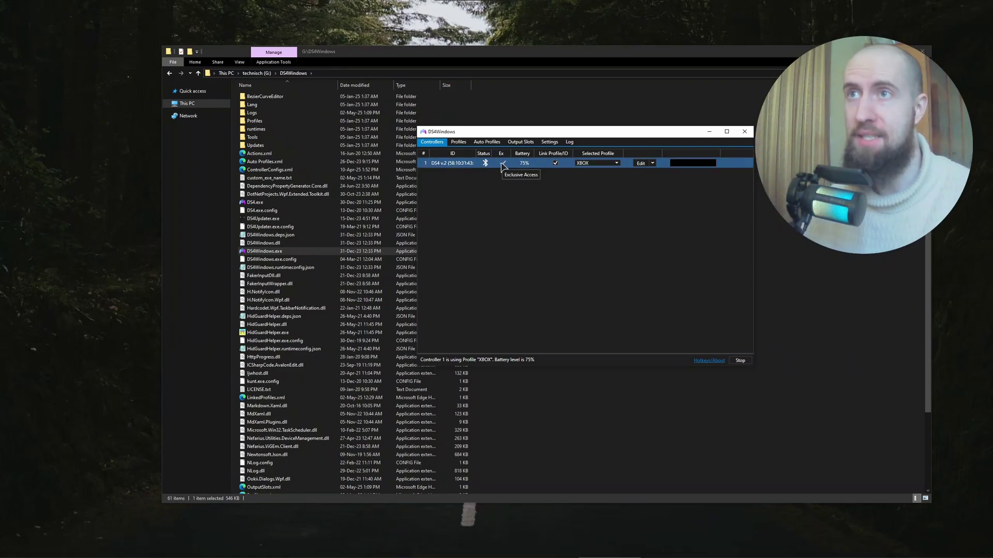
pyautogui.moveTo(596, 134); pyautogui.dragTo(676, 149)
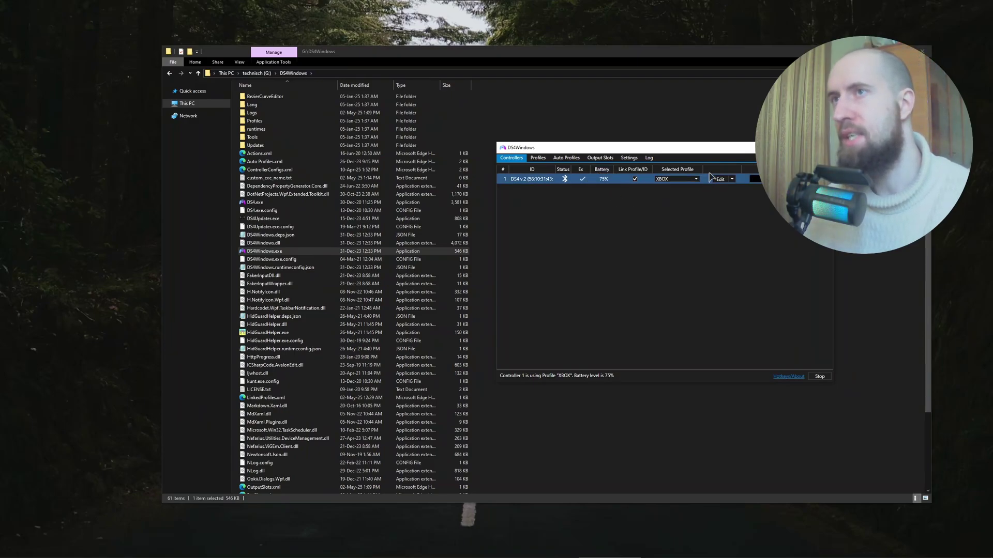
# Glance at the Profiles list, then edit controller 1's XBOX profile from the Controllers page.
pyautogui.moveTo(693, 149); pyautogui.dragTo(677, 164)
pyautogui.click(529, 174)
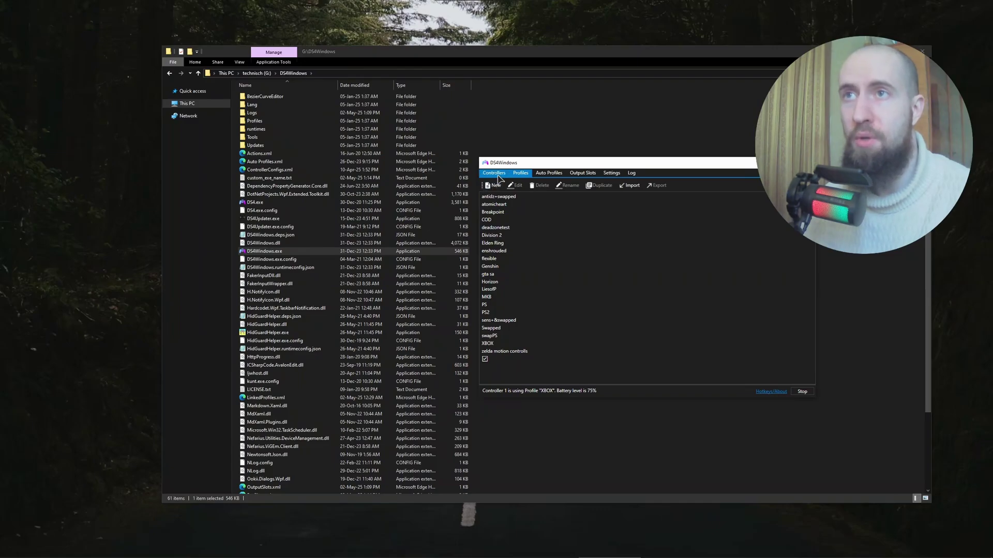
pyautogui.click(498, 177)
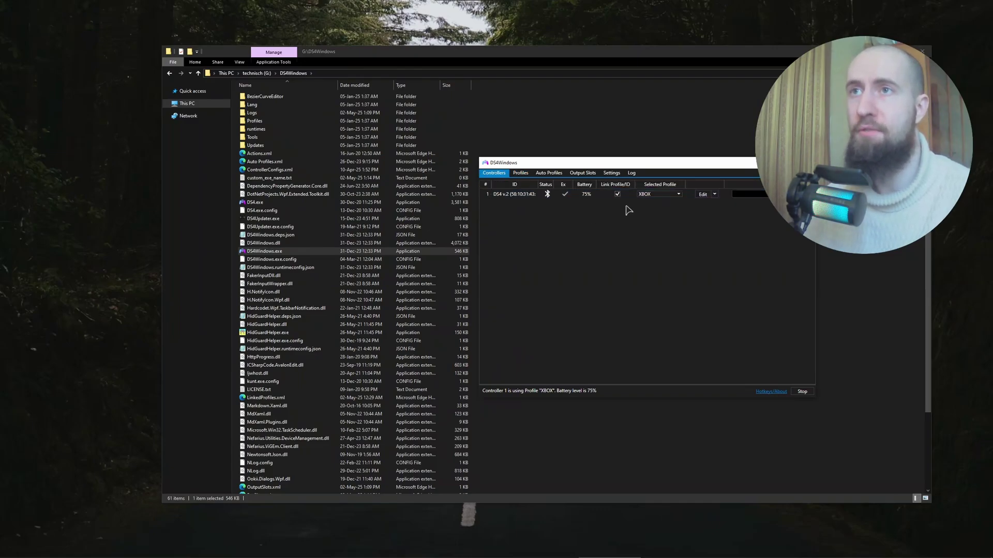
pyautogui.click(703, 195)
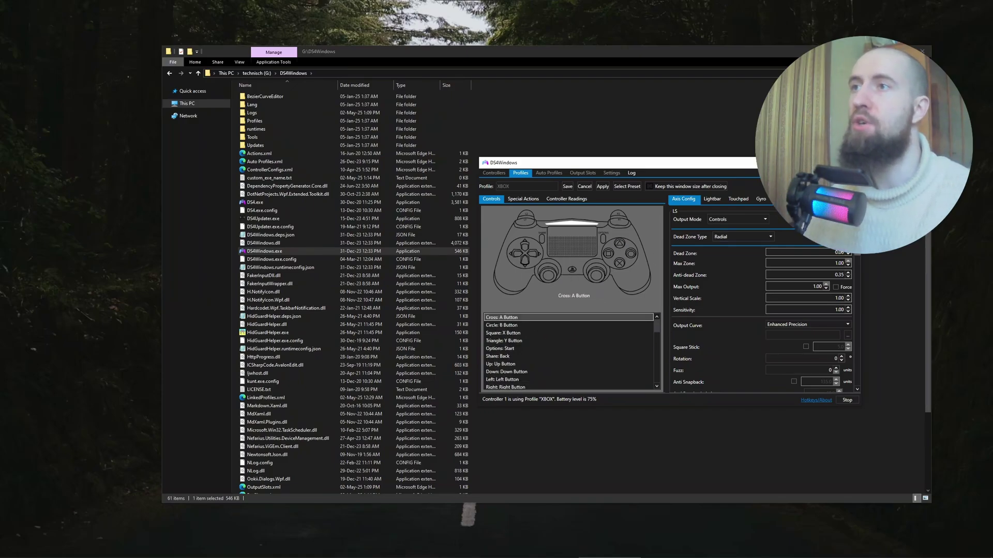
# Scroll through the XBOX profile's Axis Config panel and cancel without saving.
pyautogui.scroll(-5, 798, 250)
pyautogui.scroll(5, 798, 251)
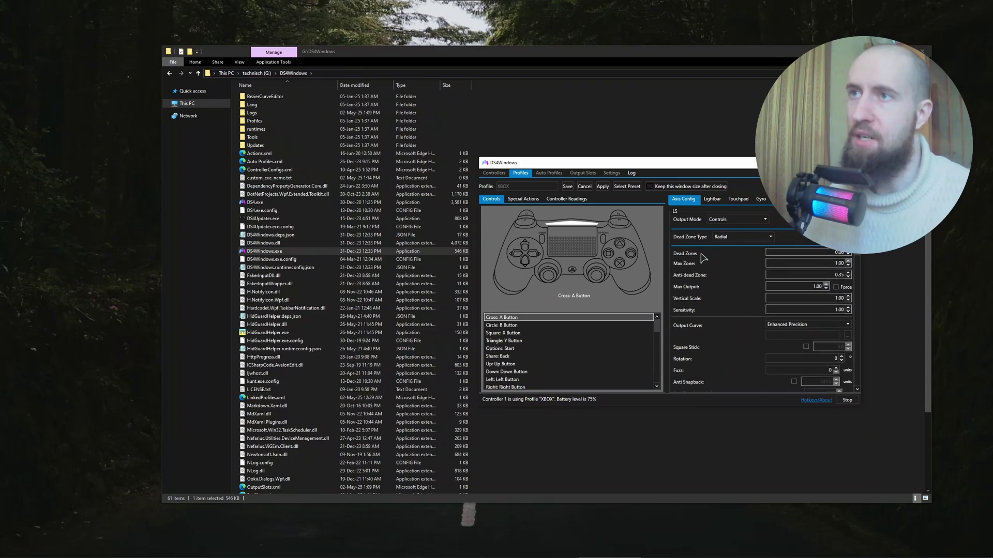
pyautogui.moveTo(857, 243)
pyautogui.mouseDown()
pyautogui.moveTo(863, 361)
pyautogui.moveTo(856, 243)
pyautogui.mouseUp()
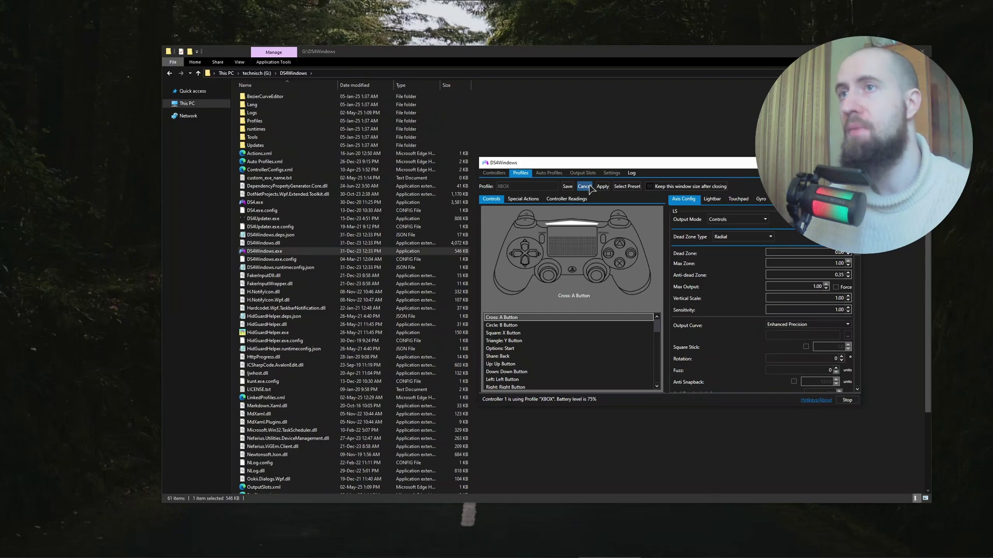
pyautogui.click(584, 186)
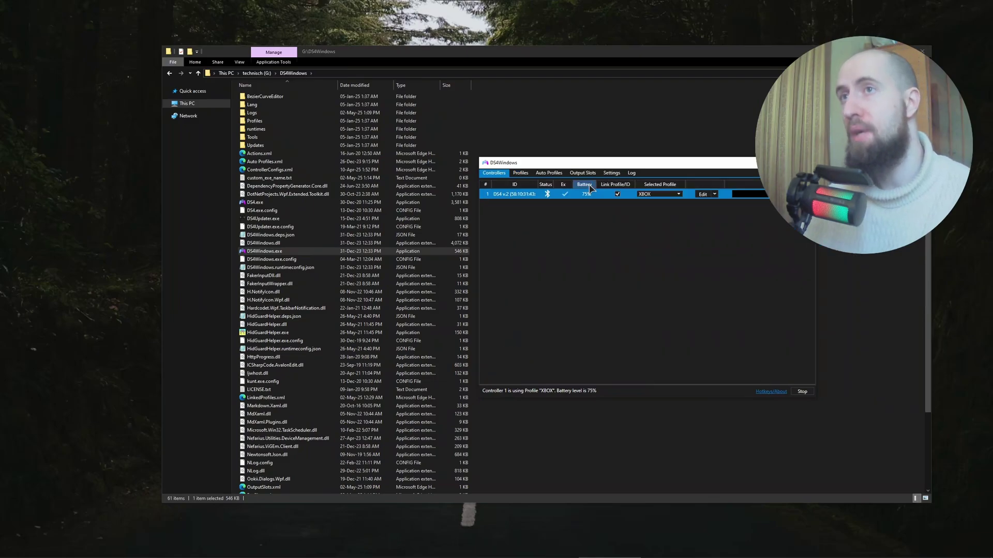
pyautogui.click(702, 194)
pyautogui.click(586, 200)
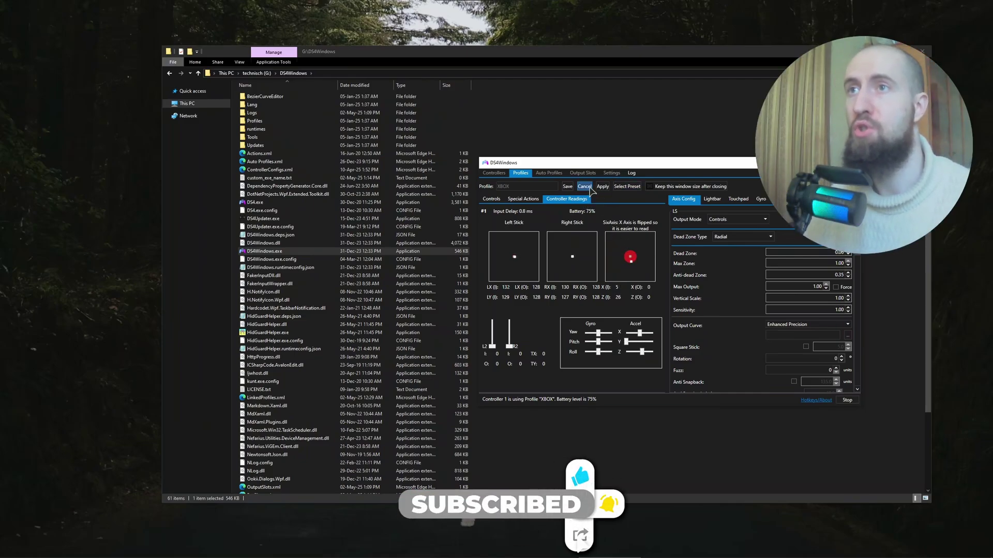
pyautogui.click(588, 187)
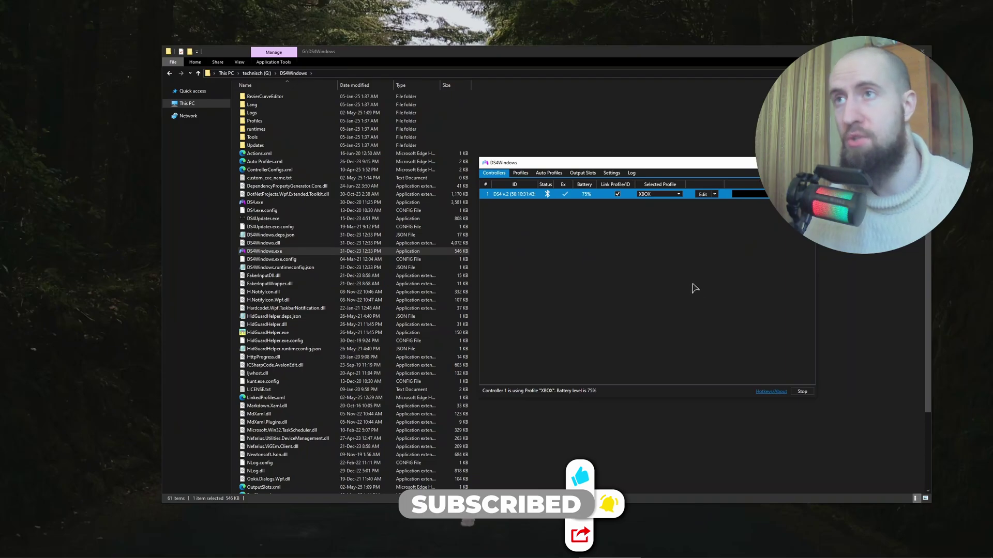